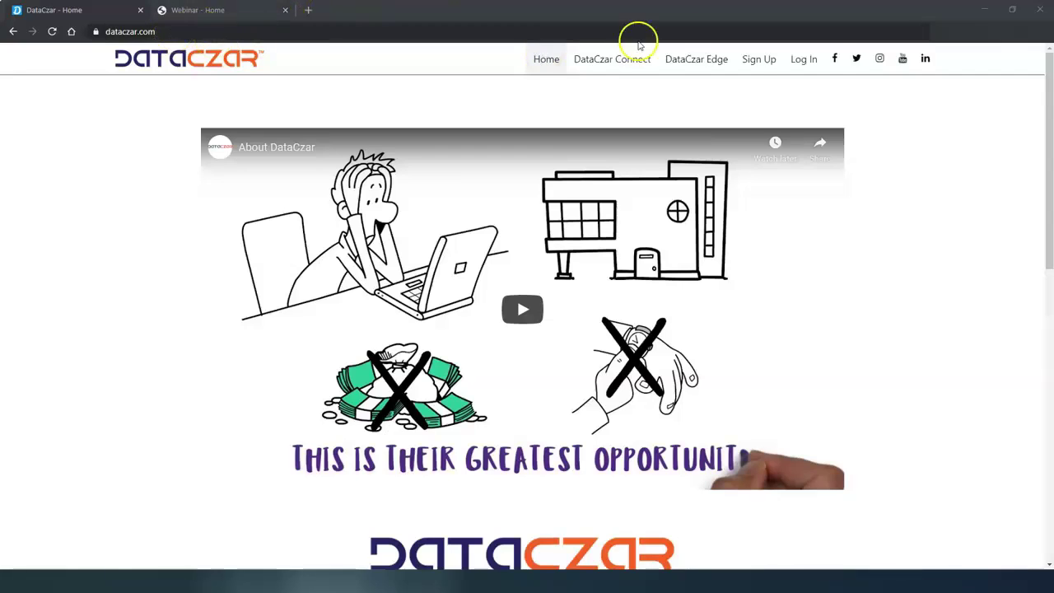
Log in to DataCzar Connect using the saved e-mail suggestion and the account password.
{"action": "left_click", "coordinate": [808, 60]}
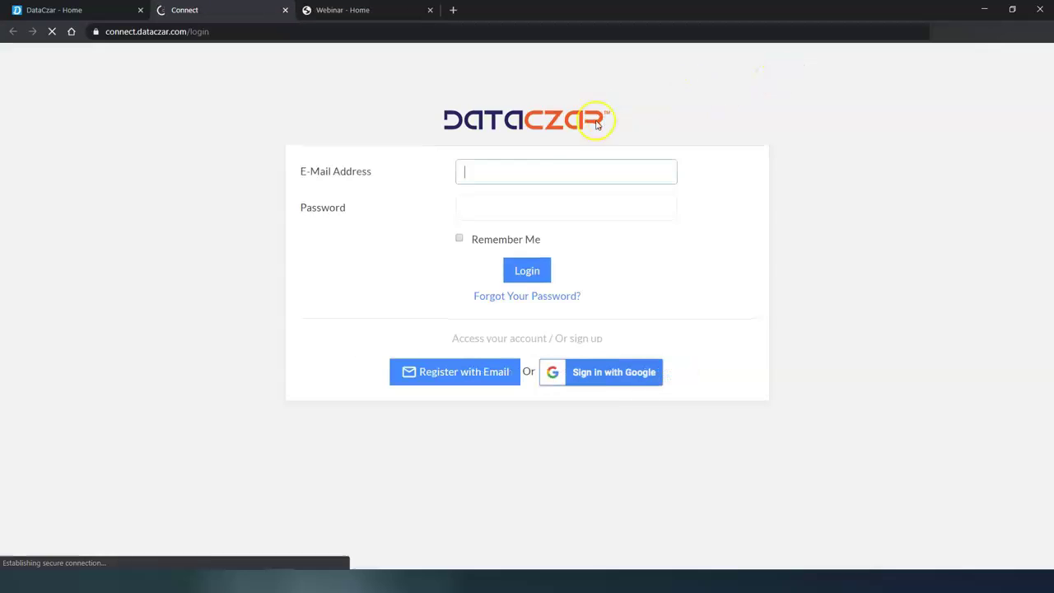
{"action": "type", "text": "s"}
{"action": "left_click", "coordinate": [531, 202]}
{"action": "left_click", "coordinate": [531, 201]}
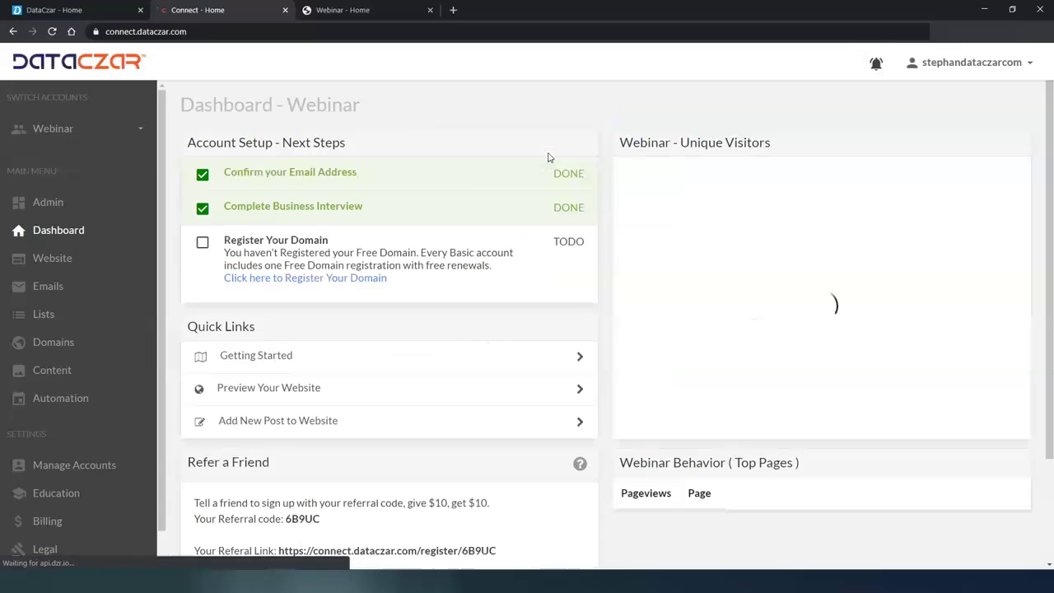
{"action": "left_click", "coordinate": [113, 206]}
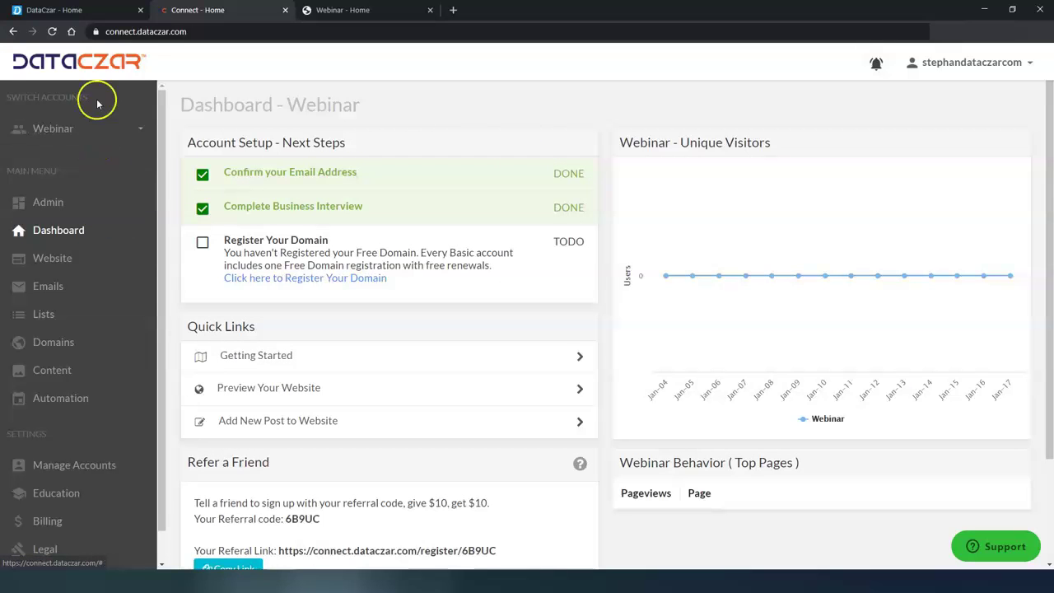
Close the DataCzar - Home tab, go full screen, and open the Webinar website overview.
{"action": "left_click", "coordinate": [140, 11]}
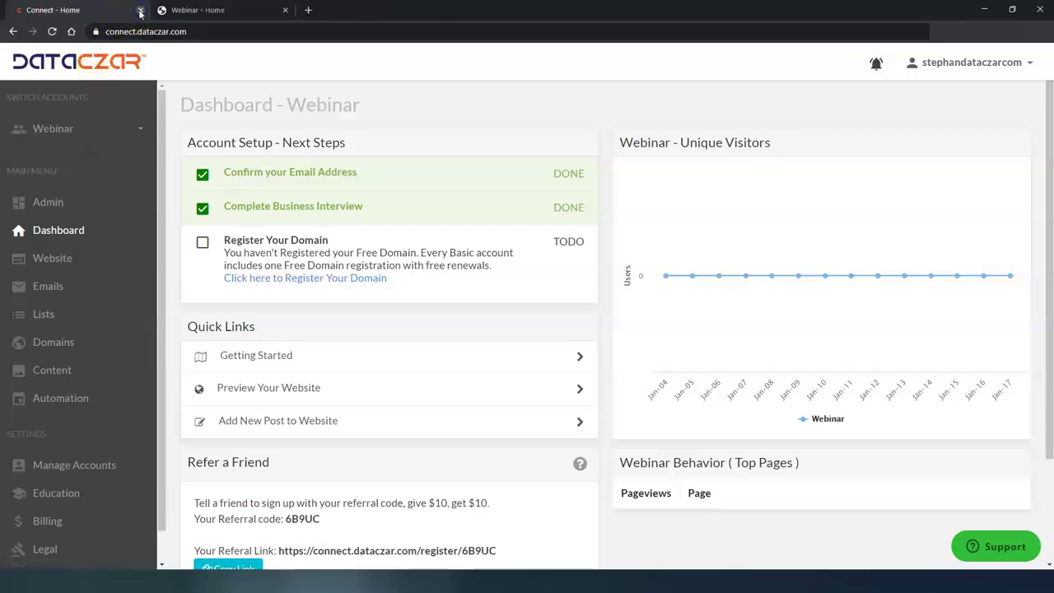
{"action": "key", "text": "F11"}
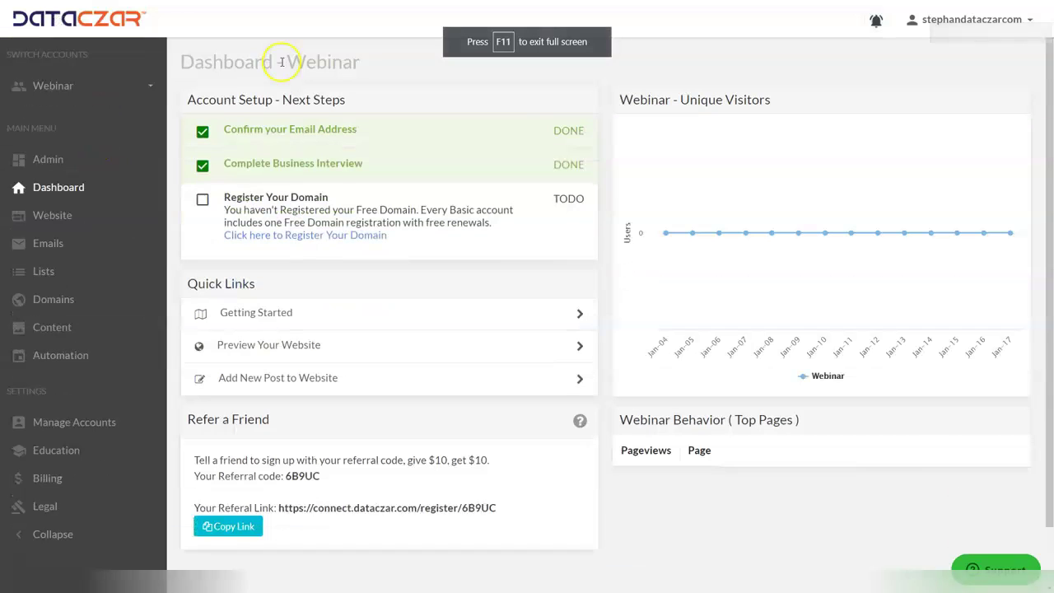
{"action": "left_click", "coordinate": [64, 219]}
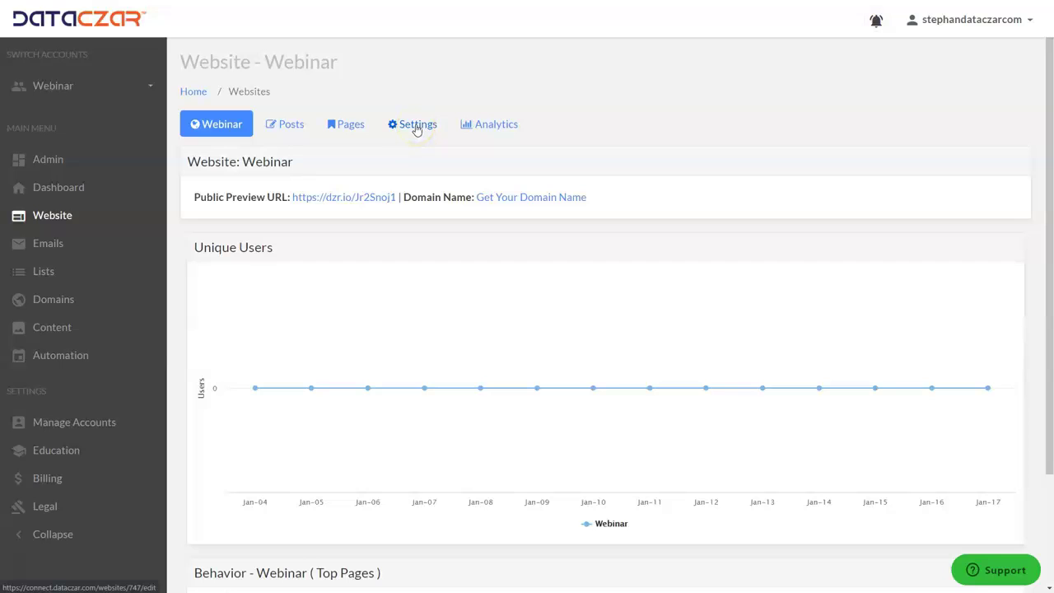
Browse the Webinar website's template options in Settings, leaving the template as Main.
{"action": "left_click", "coordinate": [416, 125]}
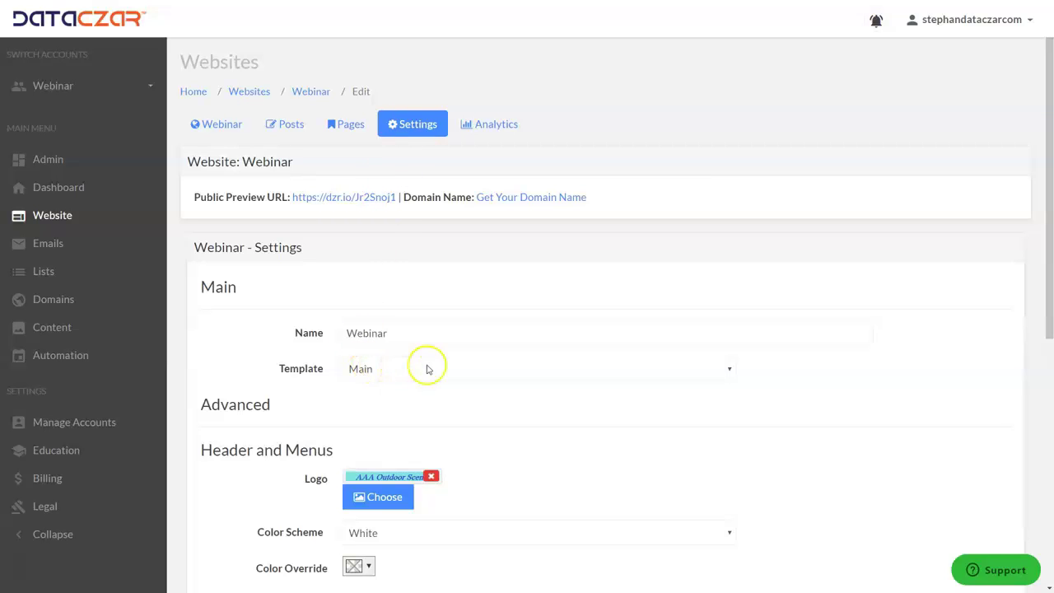
{"action": "left_click", "coordinate": [392, 368]}
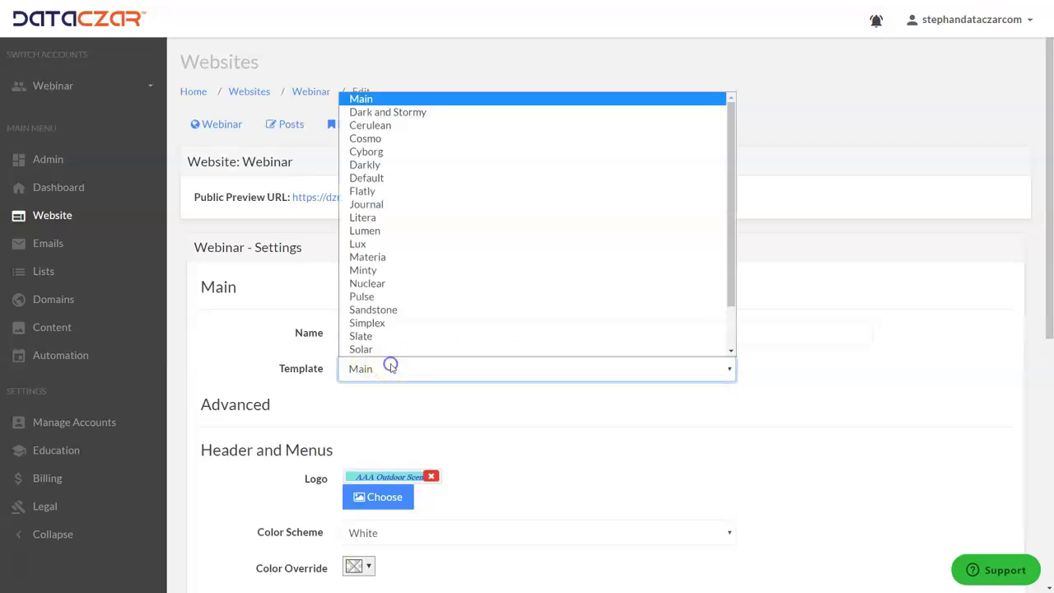
{"action": "scroll", "coordinate": [418, 230], "scroll_direction": "down", "scroll_amount": 2}
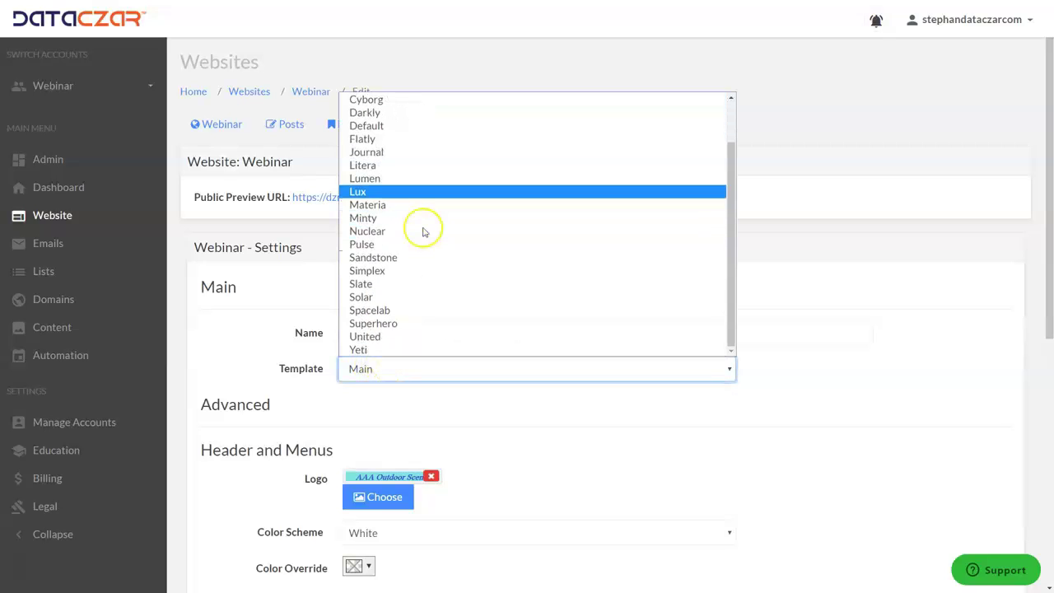
{"action": "scroll", "coordinate": [418, 229], "scroll_direction": "up", "scroll_amount": 2}
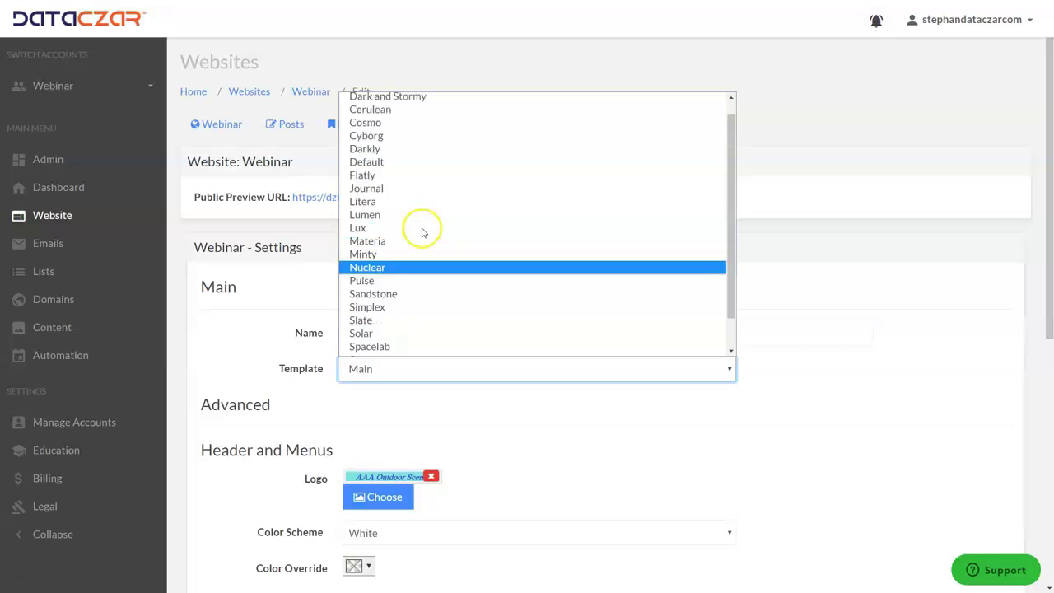
{"action": "left_click", "coordinate": [428, 370]}
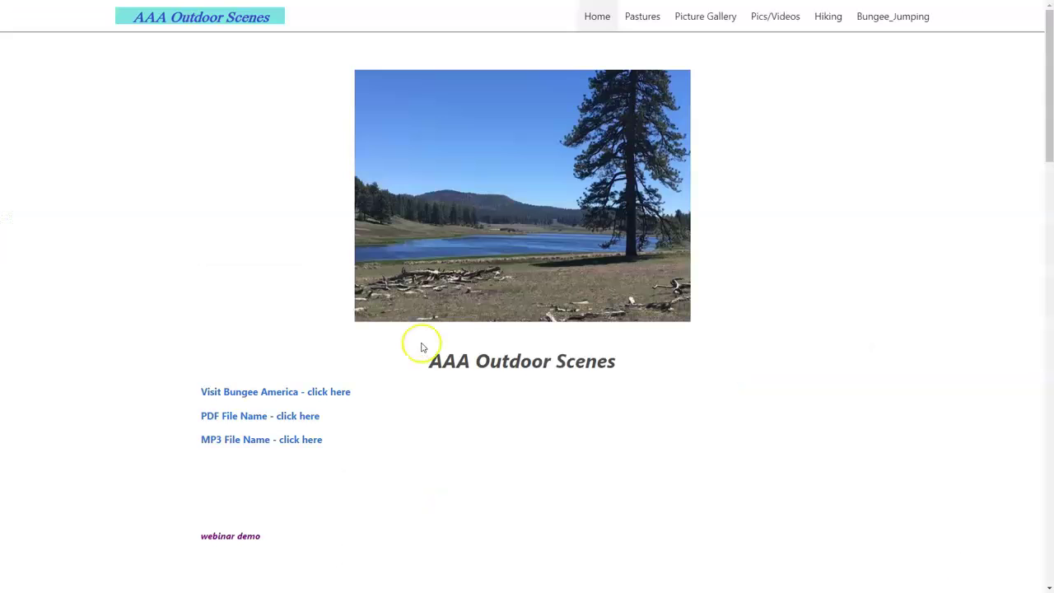
Scroll through the AAA Outdoor Scenes home page posts, then return to the website settings.
{"action": "scroll", "coordinate": [421, 347], "scroll_direction": "down", "scroll_amount": 13}
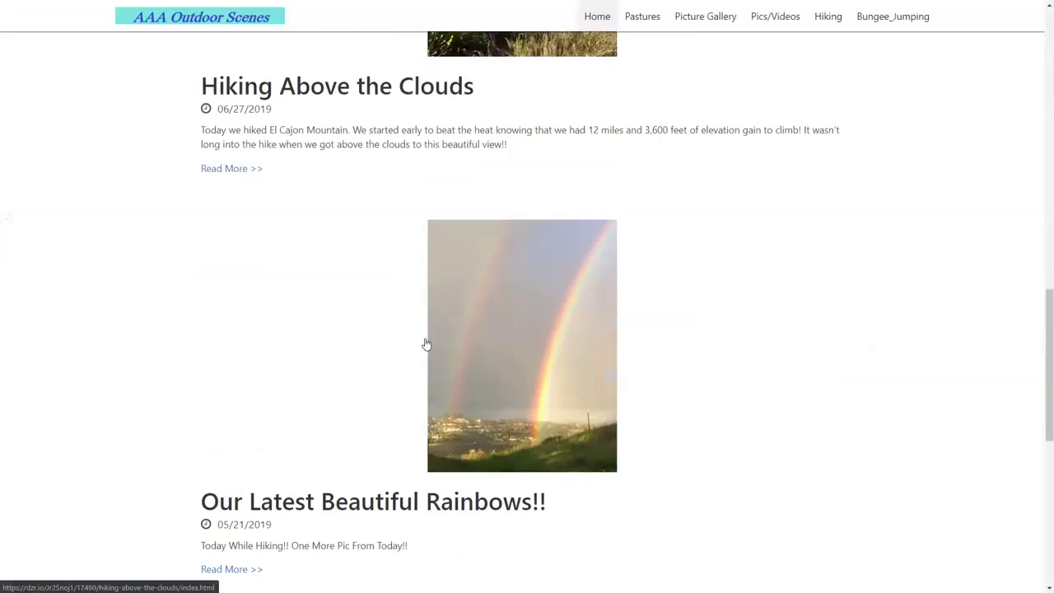
{"action": "scroll", "coordinate": [426, 343], "scroll_direction": "down", "scroll_amount": 7}
{"action": "scroll", "coordinate": [426, 340], "scroll_direction": "up", "scroll_amount": 16}
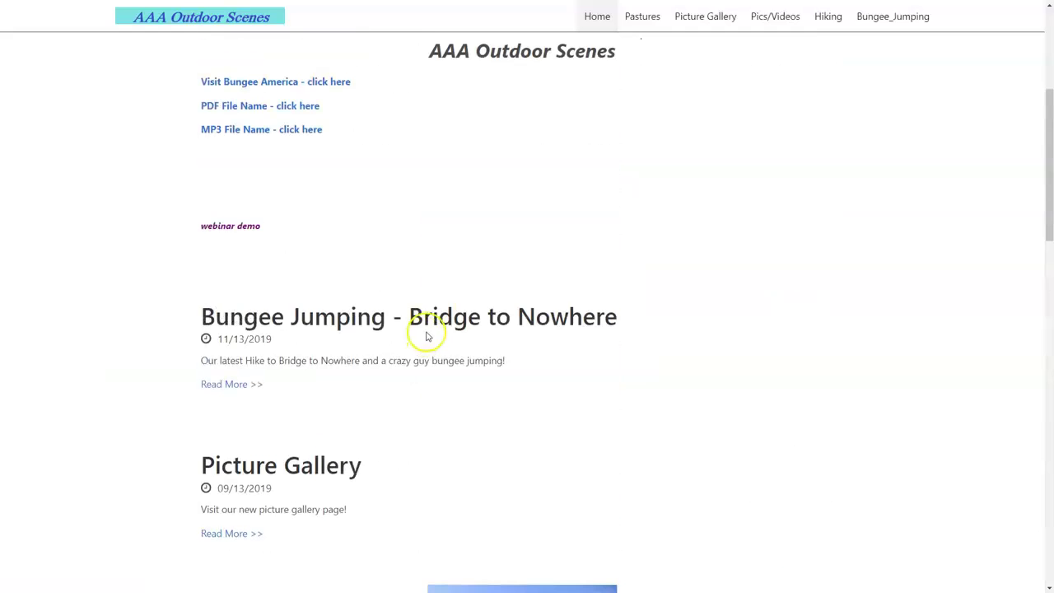
{"action": "scroll", "coordinate": [527, 222], "scroll_direction": "up", "scroll_amount": 4}
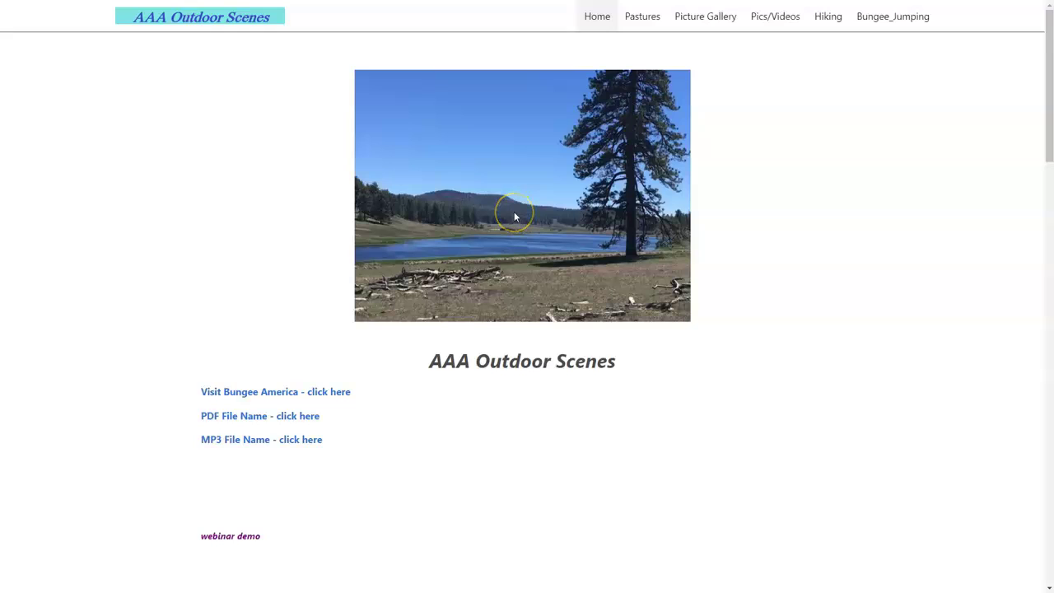
{"action": "key", "text": "ctrl+w"}
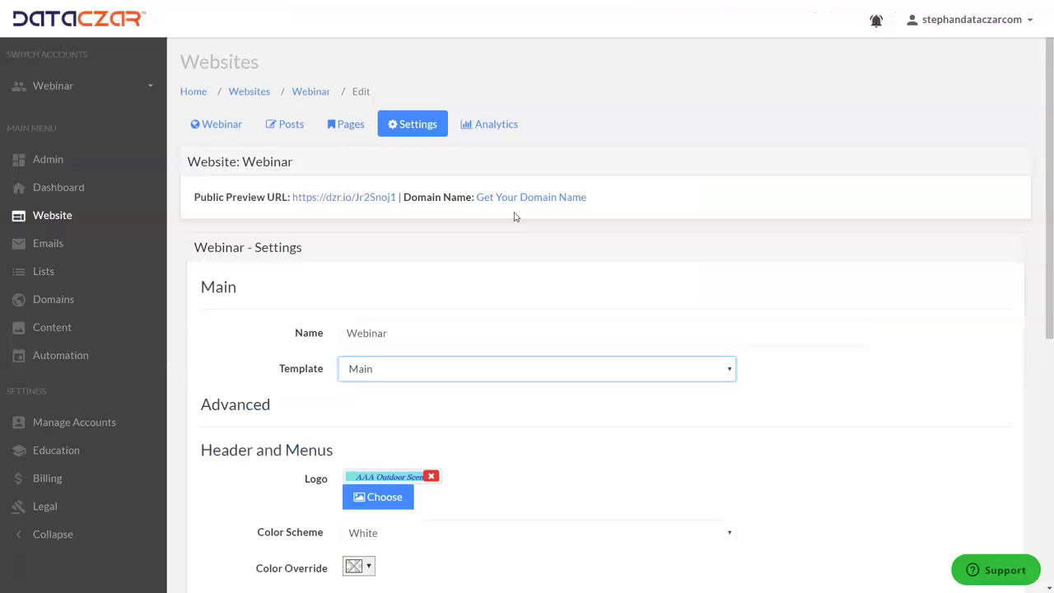
Set the Webinar website template to Dark and Stormy and save with Update.
{"action": "left_click", "coordinate": [451, 370]}
{"action": "scroll", "coordinate": [448, 279], "scroll_direction": "down", "scroll_amount": 1}
{"action": "scroll", "coordinate": [439, 176], "scroll_direction": "up", "scroll_amount": 1}
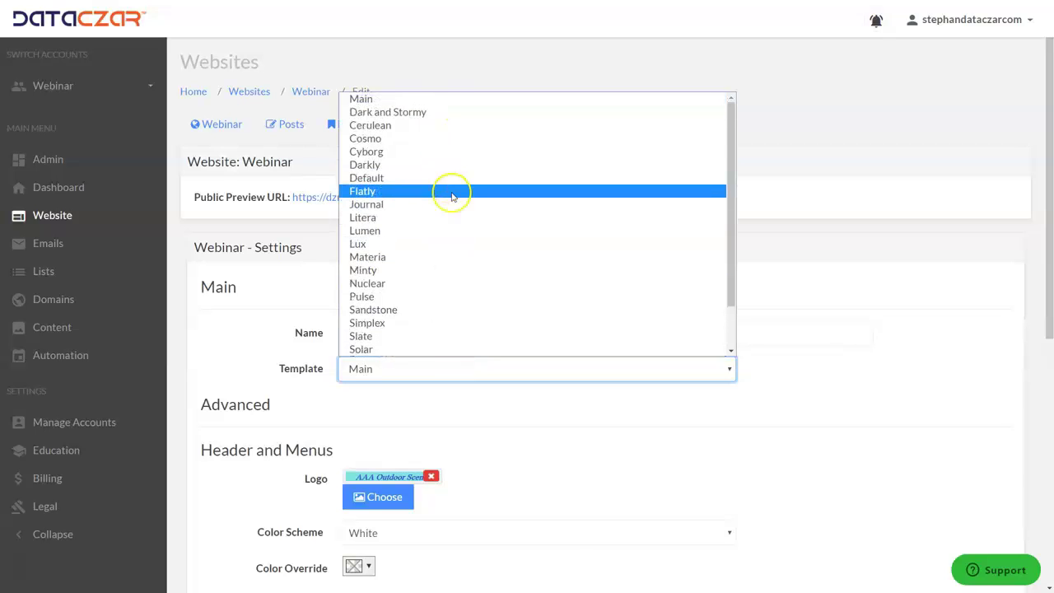
{"action": "left_click", "coordinate": [439, 111]}
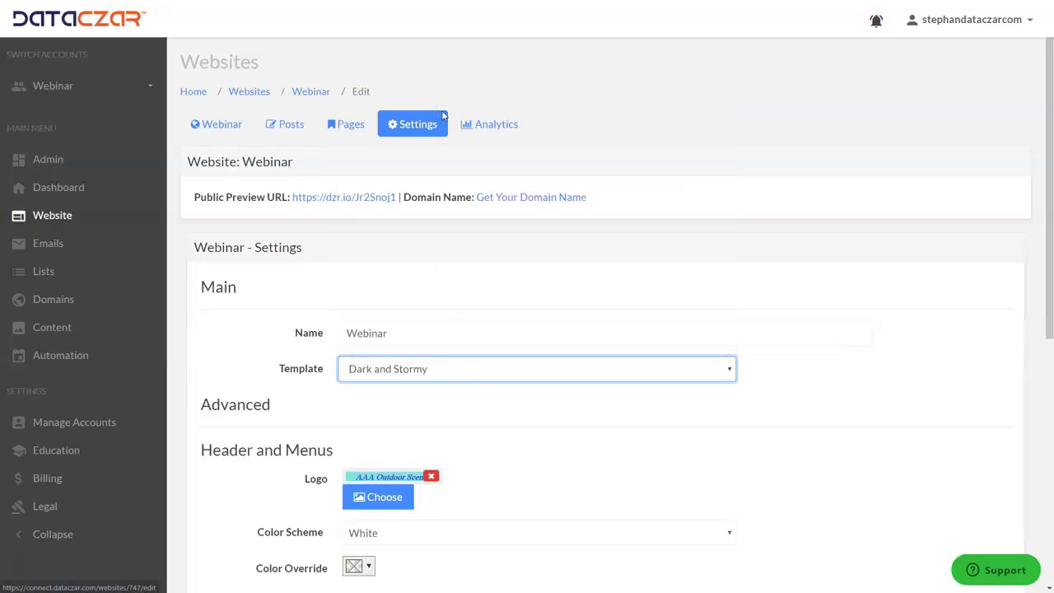
{"action": "scroll", "coordinate": [437, 369], "scroll_direction": "down", "scroll_amount": 5}
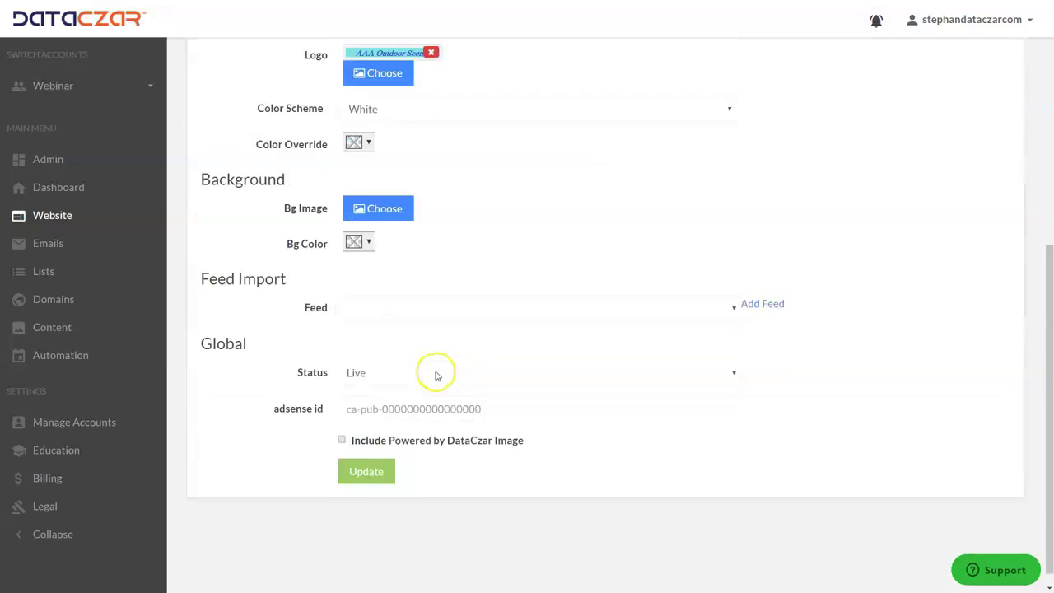
{"action": "left_click", "coordinate": [366, 453]}
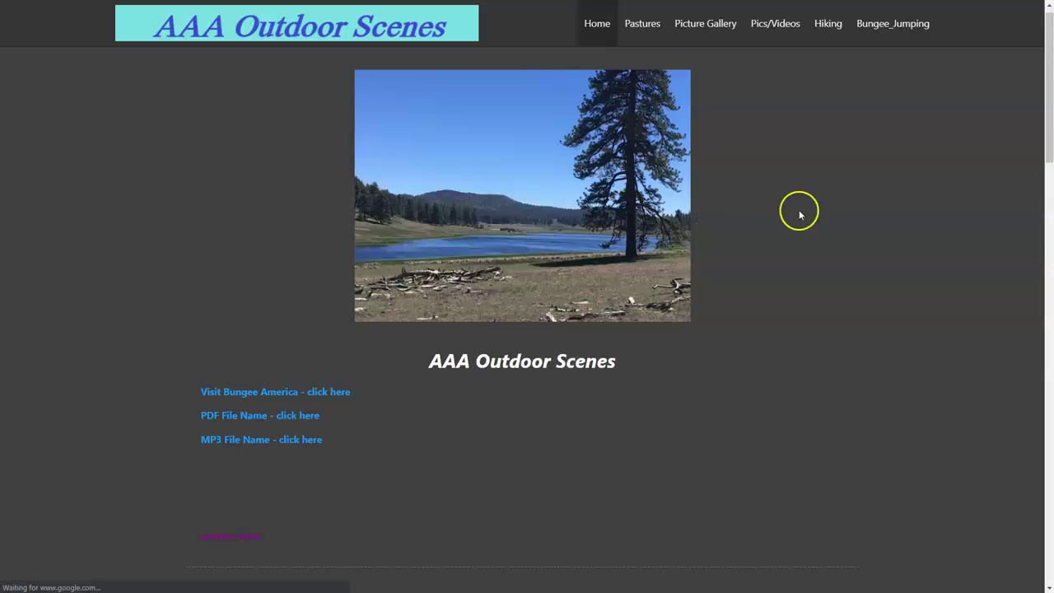
Review the AAA Outdoor Scenes site's dark theme, then go back to the settings page.
{"action": "scroll", "coordinate": [537, 269], "scroll_direction": "down", "scroll_amount": 8}
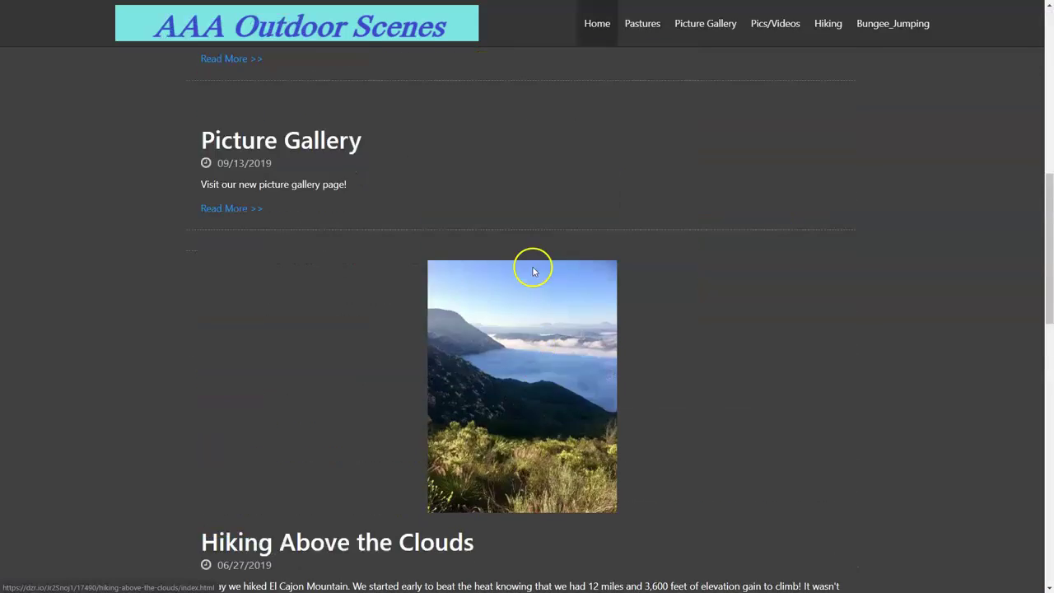
{"action": "scroll", "coordinate": [535, 265], "scroll_direction": "up", "scroll_amount": 10}
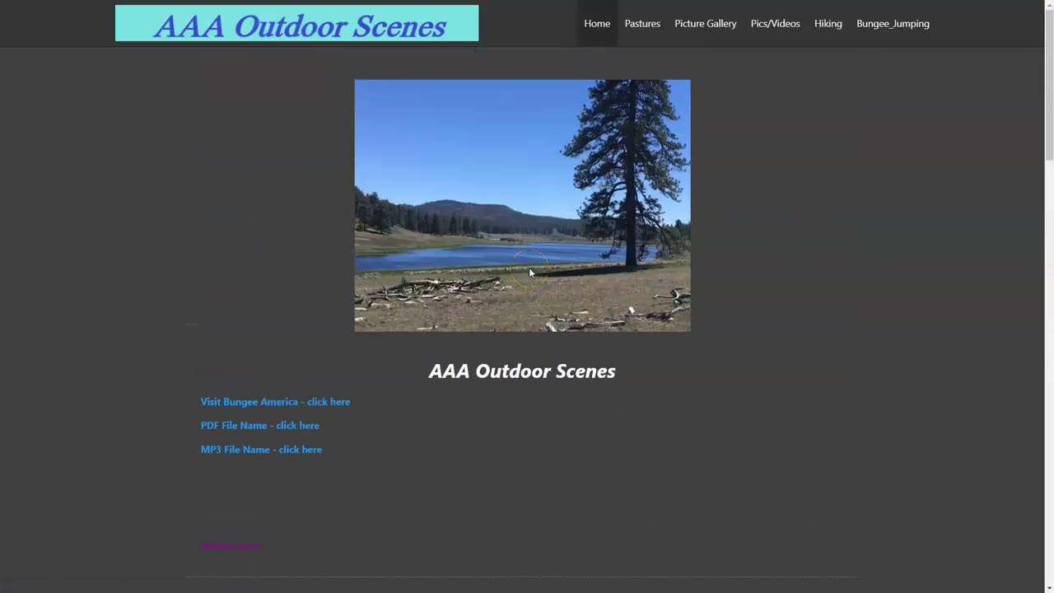
{"action": "key", "text": "ctrl+Tab"}
Make the cloudy country-road photo from My Images the site's background image and save.
{"action": "scroll", "coordinate": [583, 350], "scroll_direction": "down", "scroll_amount": 1}
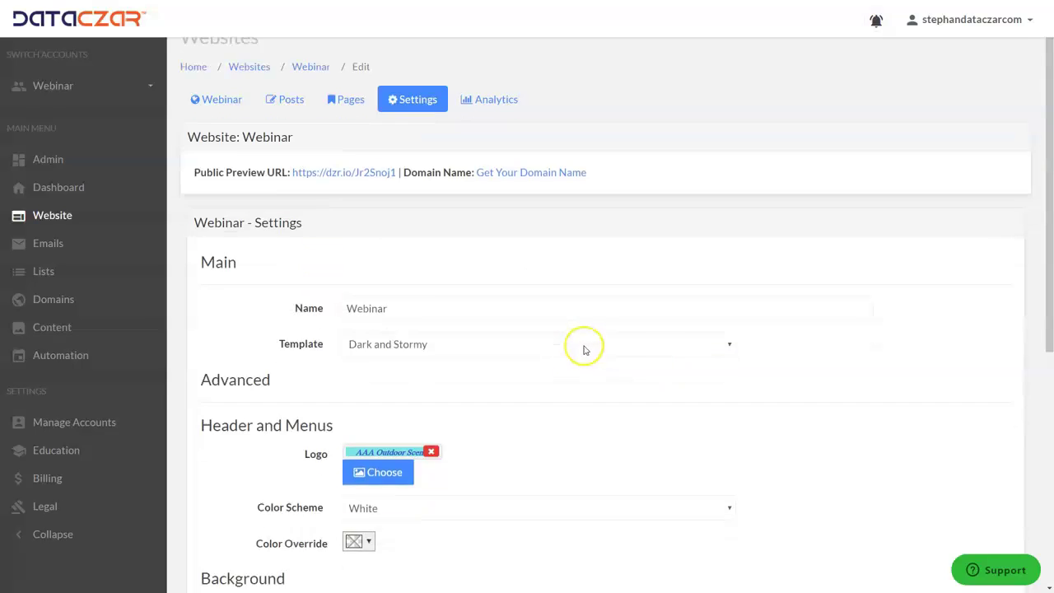
{"action": "scroll", "coordinate": [584, 350], "scroll_direction": "down", "scroll_amount": 4}
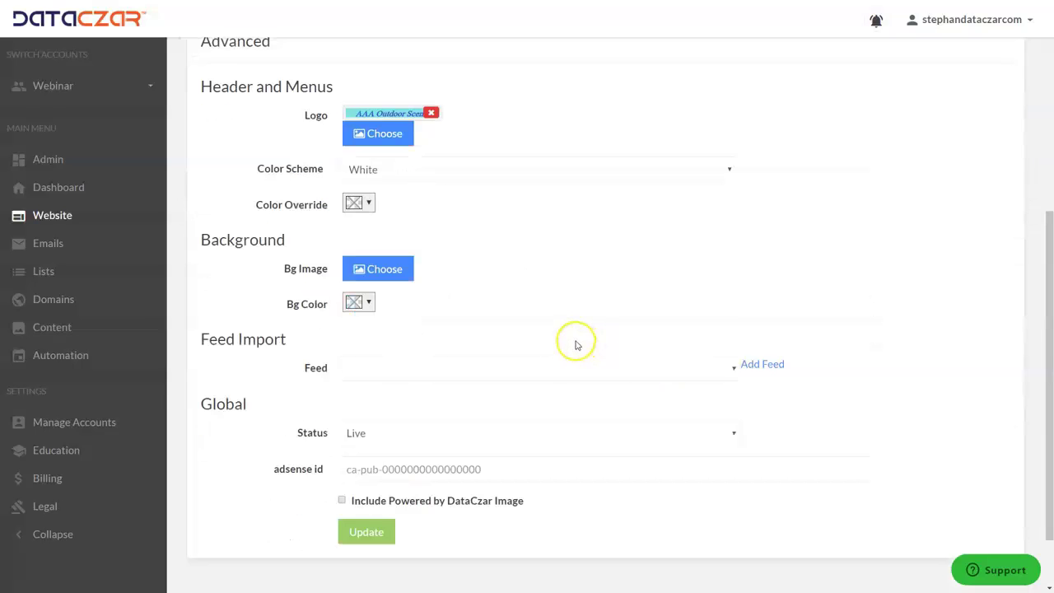
{"action": "left_click", "coordinate": [385, 272]}
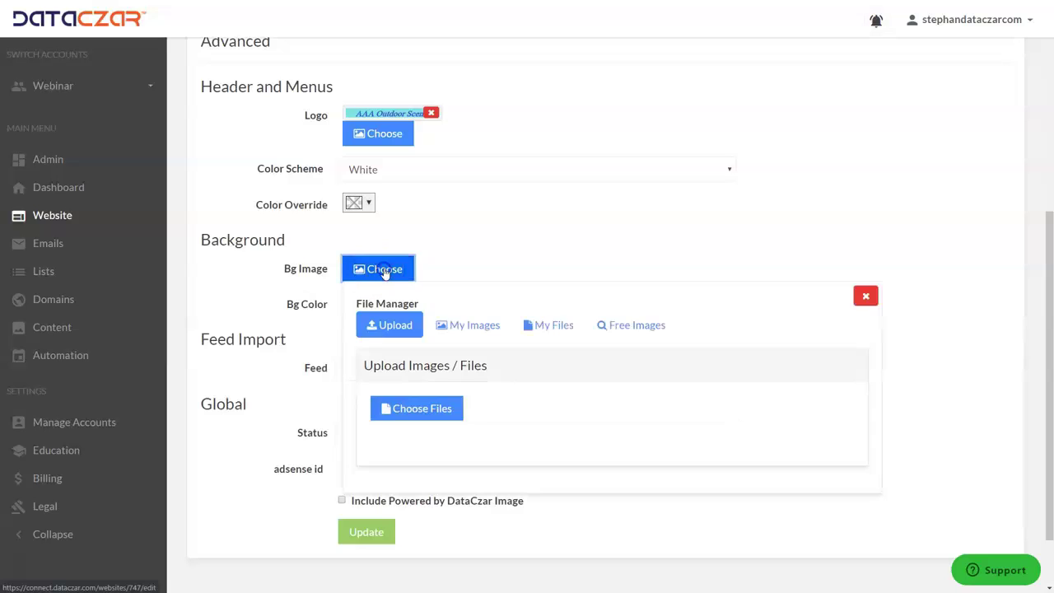
{"action": "left_click", "coordinate": [486, 326]}
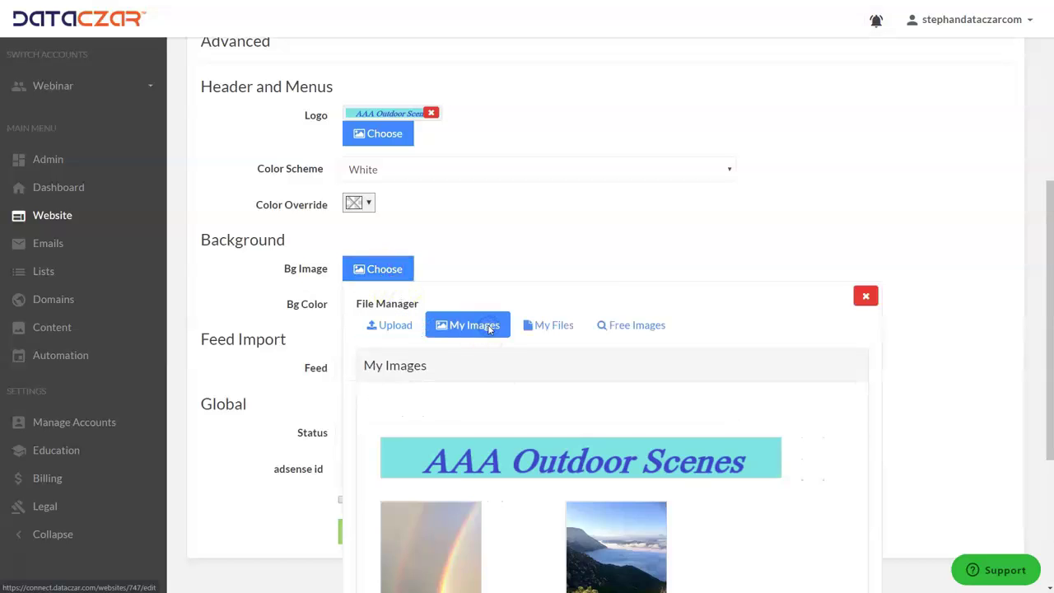
{"action": "scroll", "coordinate": [484, 329], "scroll_direction": "down", "scroll_amount": 3}
{"action": "mouse_move", "coordinate": [502, 246]}
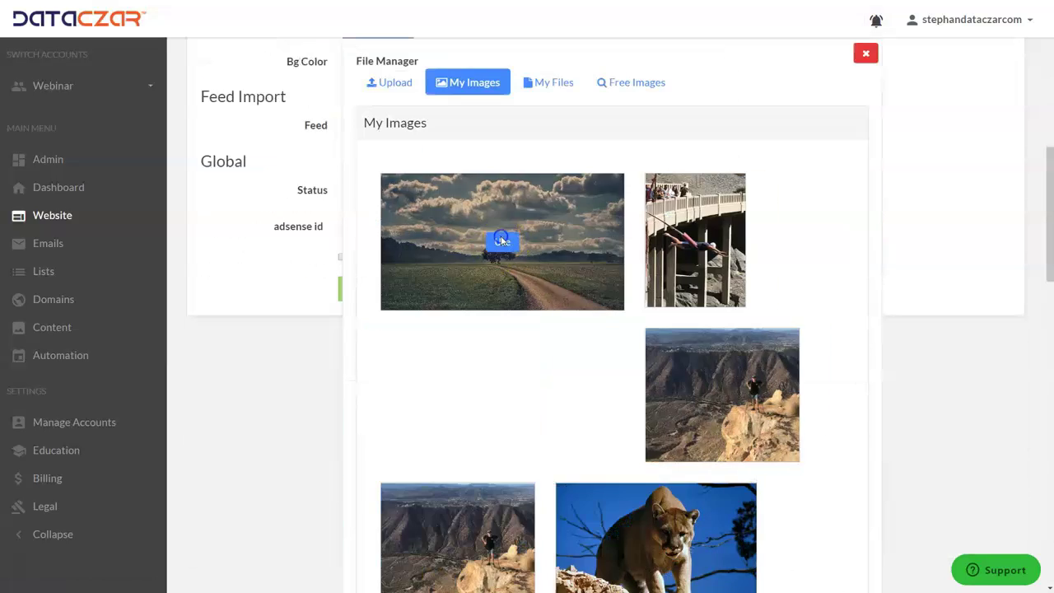
{"action": "left_click", "coordinate": [549, 284]}
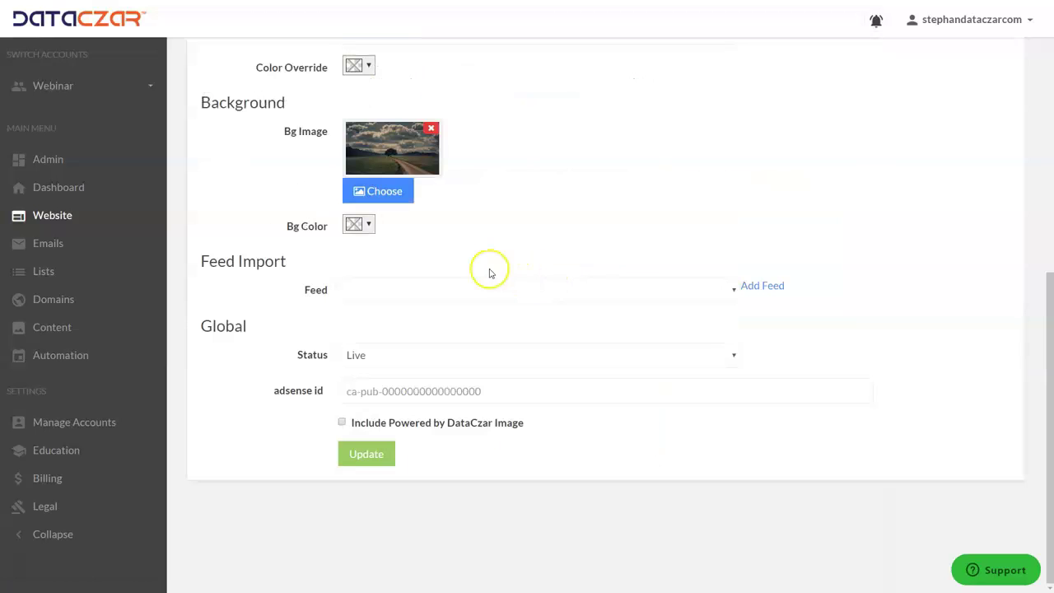
{"action": "left_click", "coordinate": [383, 455]}
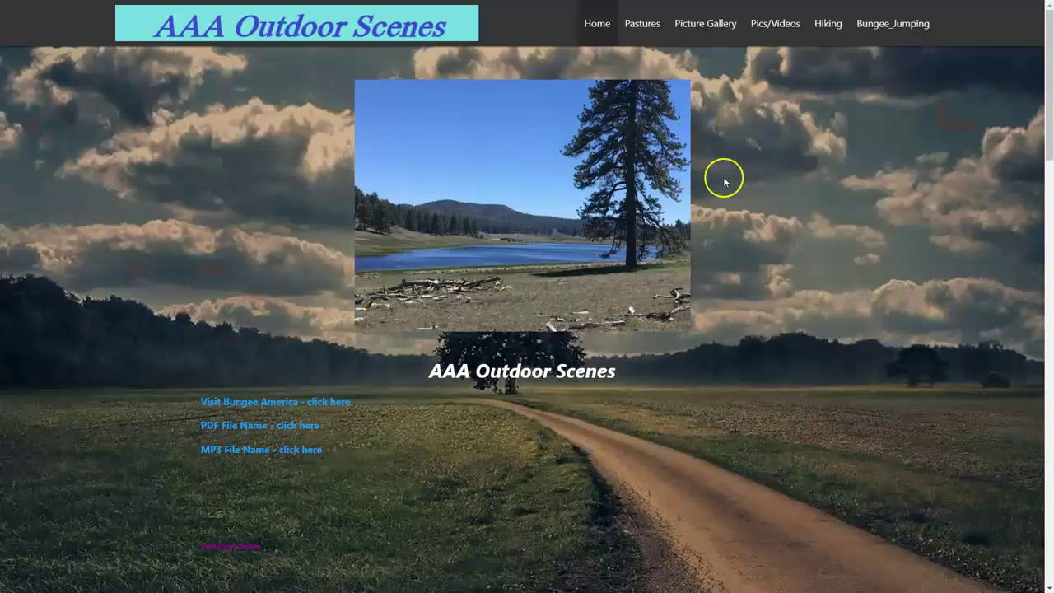
Scroll the AAA Outdoor Scenes home page to the footer and back to check the cloudy-road background.
{"action": "scroll", "coordinate": [592, 260], "scroll_direction": "down", "scroll_amount": 3}
{"action": "scroll", "coordinate": [591, 263], "scroll_direction": "down", "scroll_amount": 15}
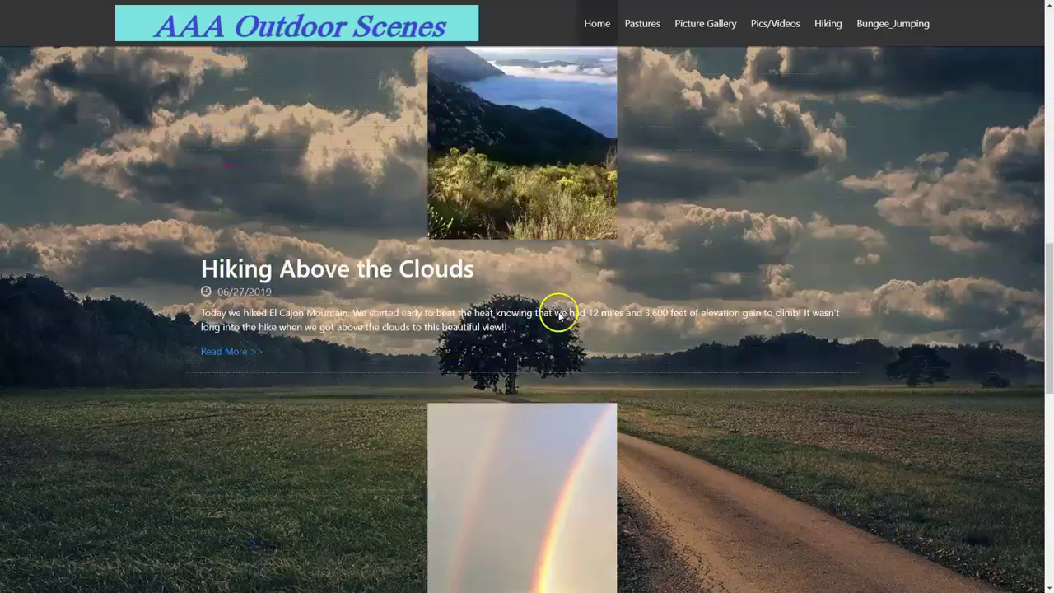
{"action": "scroll", "coordinate": [535, 375], "scroll_direction": "down", "scroll_amount": 1}
{"action": "scroll", "coordinate": [533, 376], "scroll_direction": "up", "scroll_amount": 20}
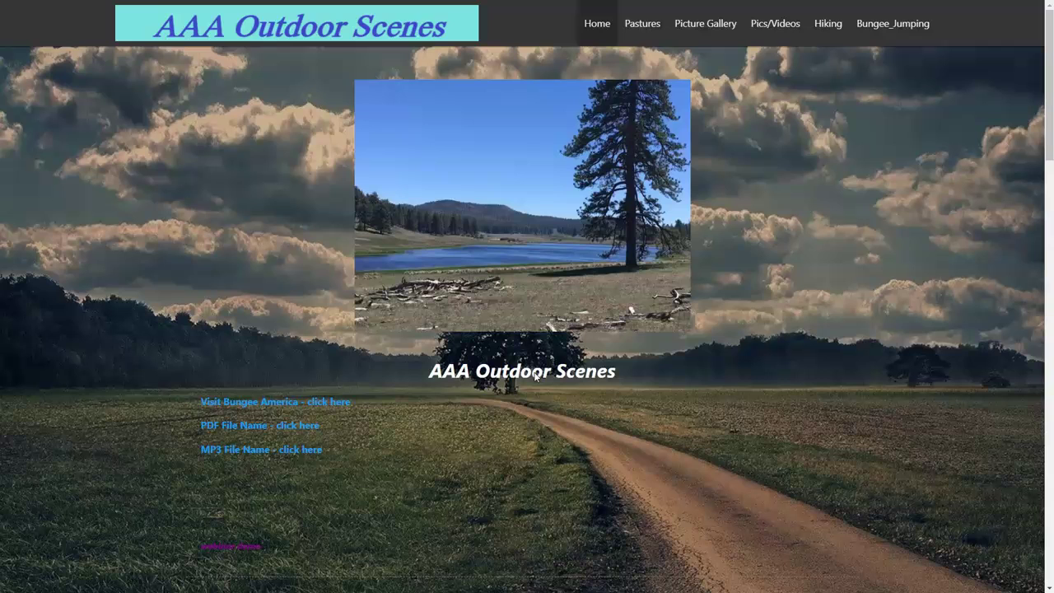
Back in the website settings, remove the current background image.
{"action": "key", "text": "ctrl+w"}
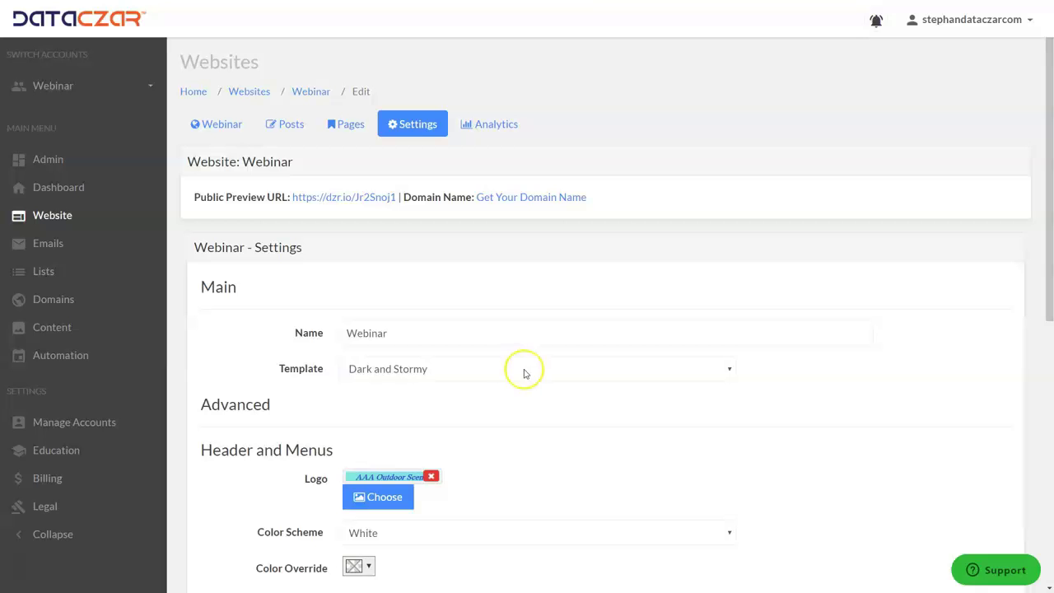
{"action": "scroll", "coordinate": [431, 464], "scroll_direction": "down", "scroll_amount": 3}
{"action": "left_click", "coordinate": [431, 326]}
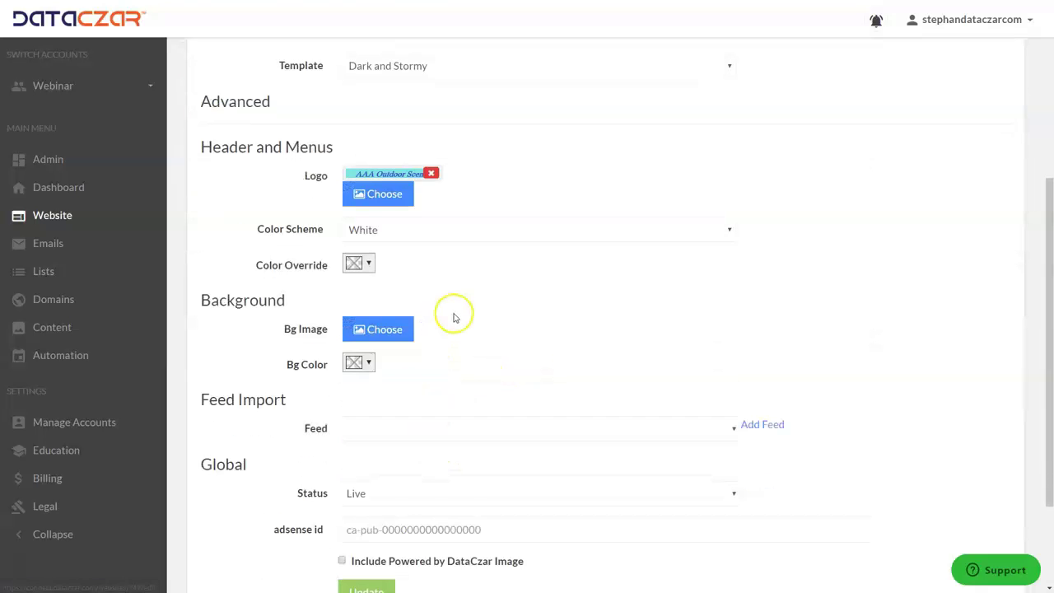
Change the Webinar template to Cosmo and save the settings with Update.
{"action": "scroll", "coordinate": [453, 317], "scroll_direction": "up", "scroll_amount": 1}
{"action": "scroll", "coordinate": [453, 317], "scroll_direction": "up", "scroll_amount": 2}
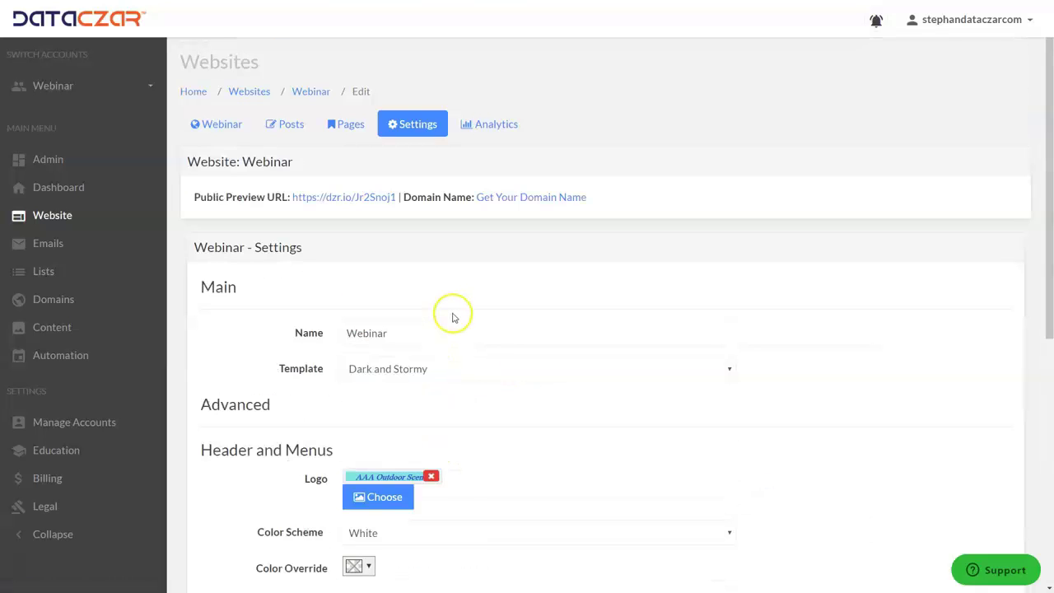
{"action": "left_click", "coordinate": [500, 368]}
{"action": "scroll", "coordinate": [494, 313], "scroll_direction": "down", "scroll_amount": 1}
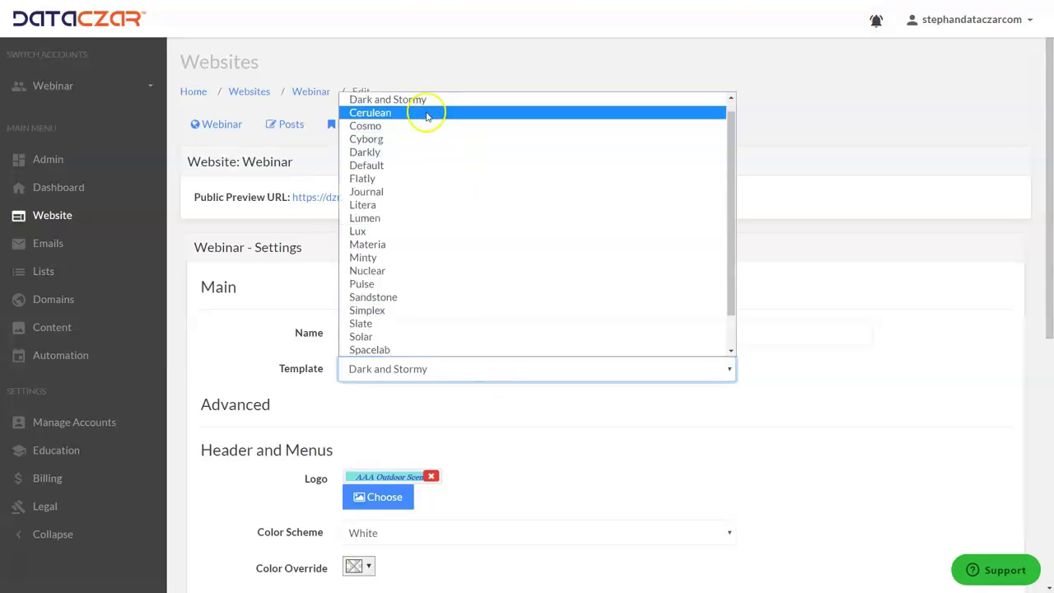
{"action": "left_click", "coordinate": [410, 130]}
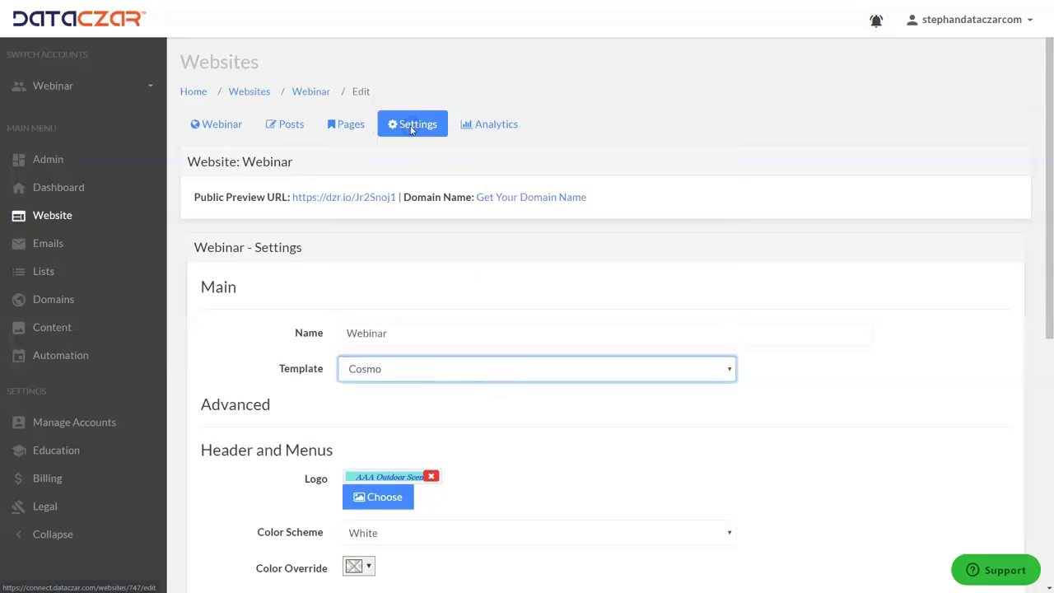
{"action": "scroll", "coordinate": [371, 429], "scroll_direction": "down", "scroll_amount": 5}
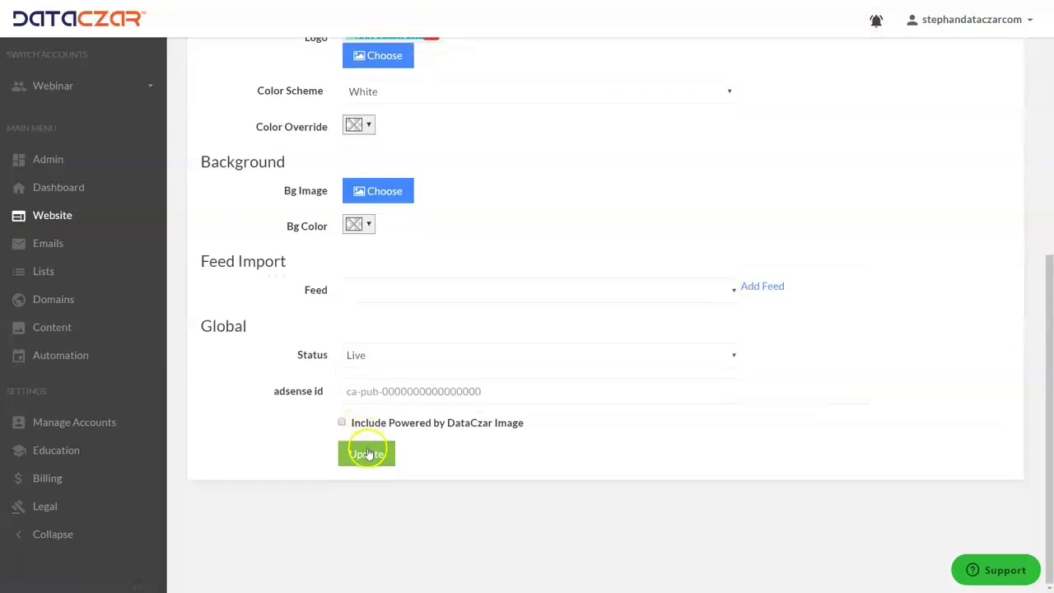
{"action": "left_click", "coordinate": [367, 453]}
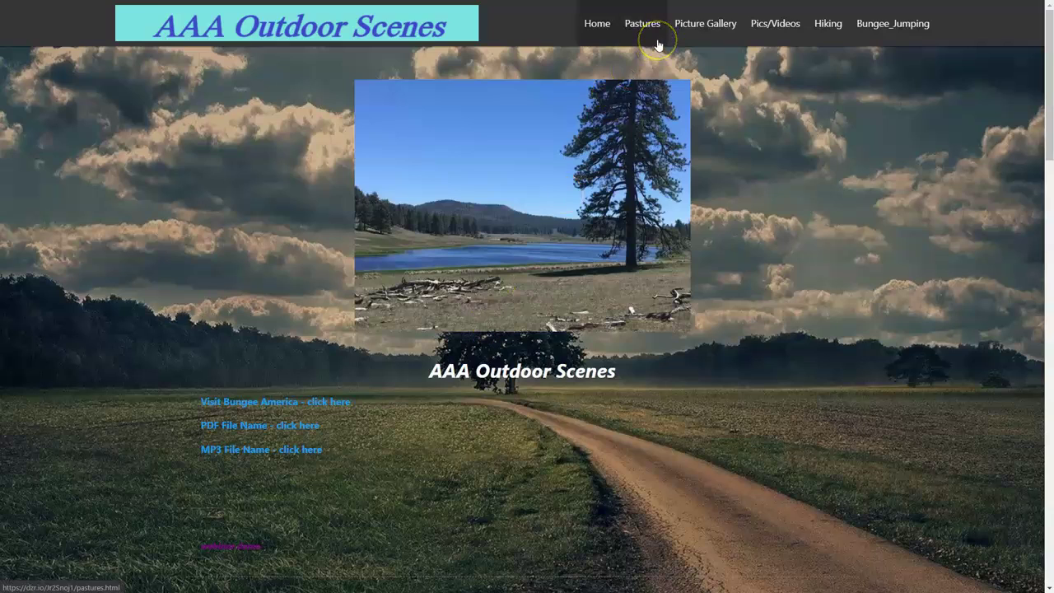
Reload the published site to show the white-and-blue Cosmo look and scroll through the home page.
{"action": "left_click", "coordinate": [658, 41]}
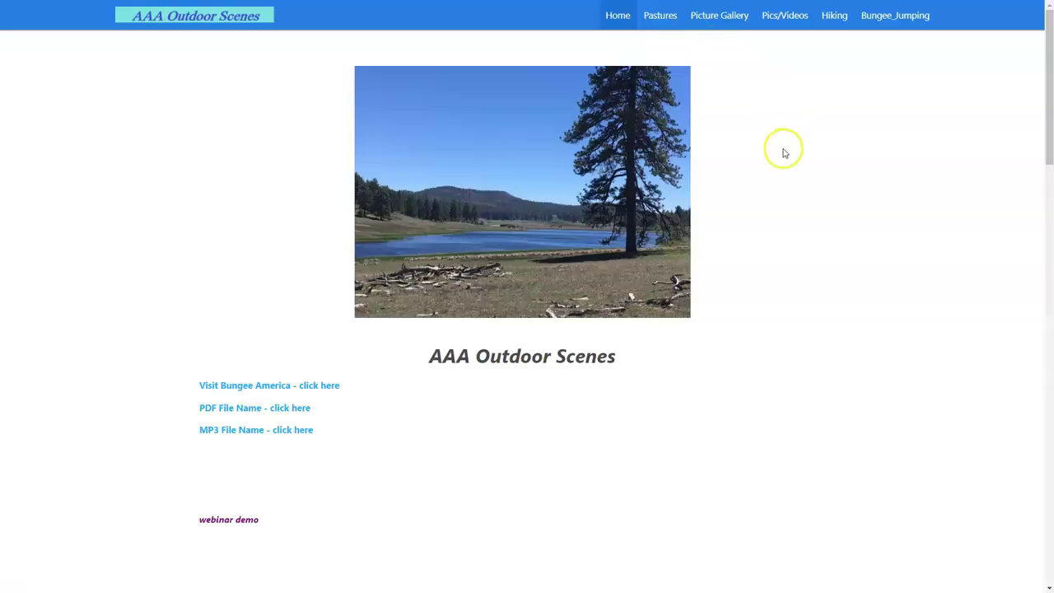
{"action": "scroll", "coordinate": [778, 161], "scroll_direction": "down", "scroll_amount": 14}
{"action": "scroll", "coordinate": [778, 164], "scroll_direction": "down", "scroll_amount": 5}
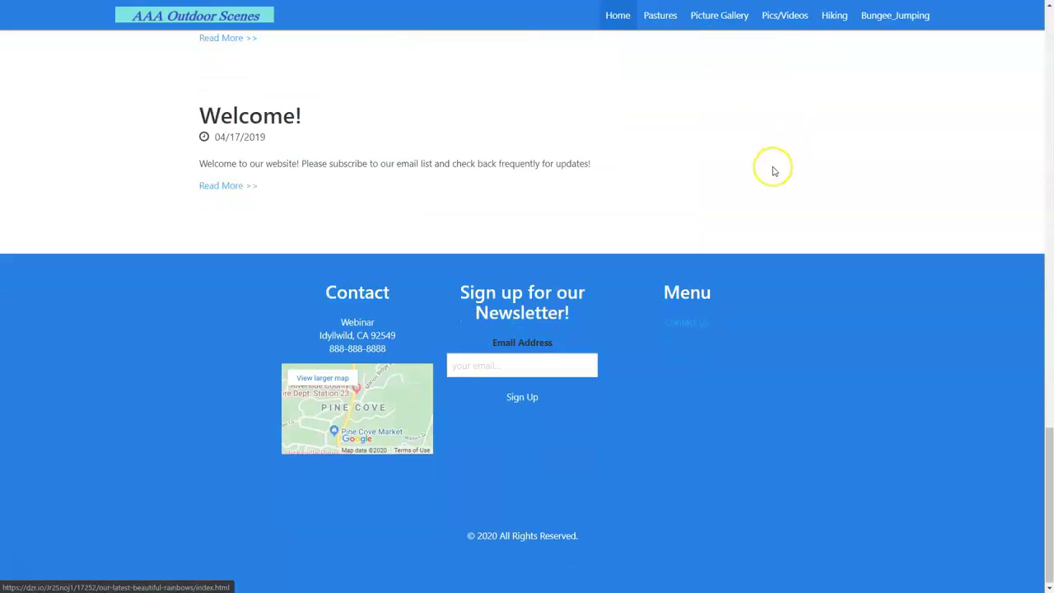
{"action": "scroll", "coordinate": [772, 167], "scroll_direction": "up", "scroll_amount": 15}
{"action": "scroll", "coordinate": [770, 173], "scroll_direction": "up", "scroll_amount": 2}
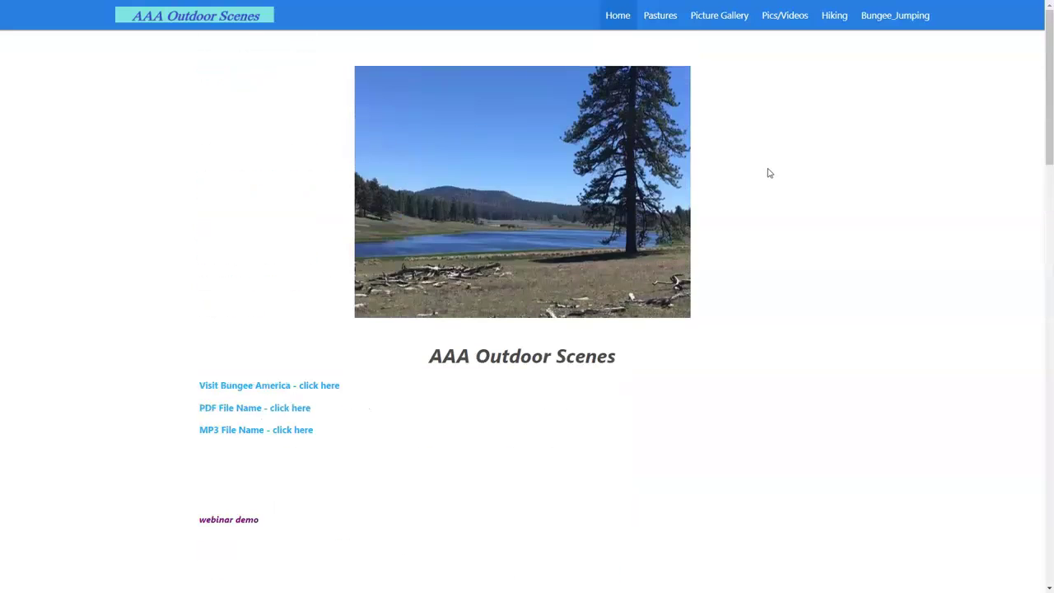
Switch the Webinar website template from Cosmo to Cyborg and update the settings.
{"action": "key", "text": "ctrl+w"}
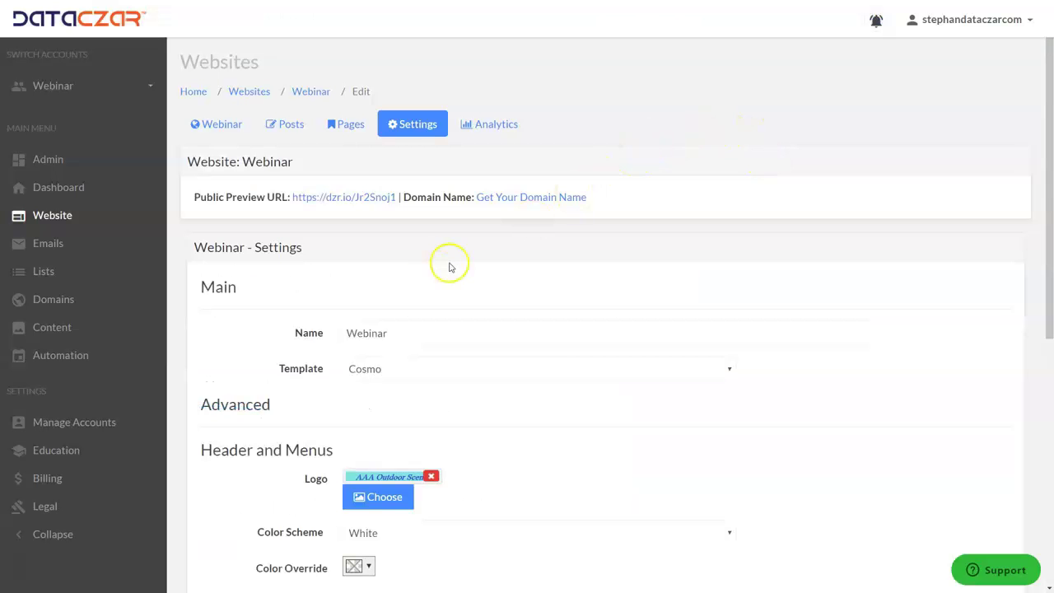
{"action": "left_click", "coordinate": [447, 365]}
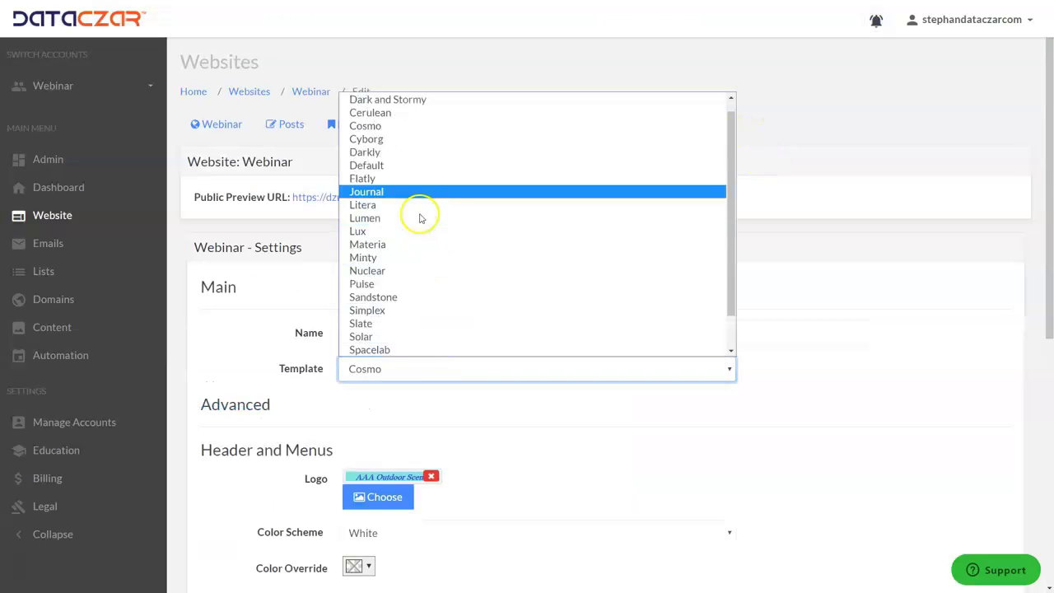
{"action": "left_click", "coordinate": [412, 141]}
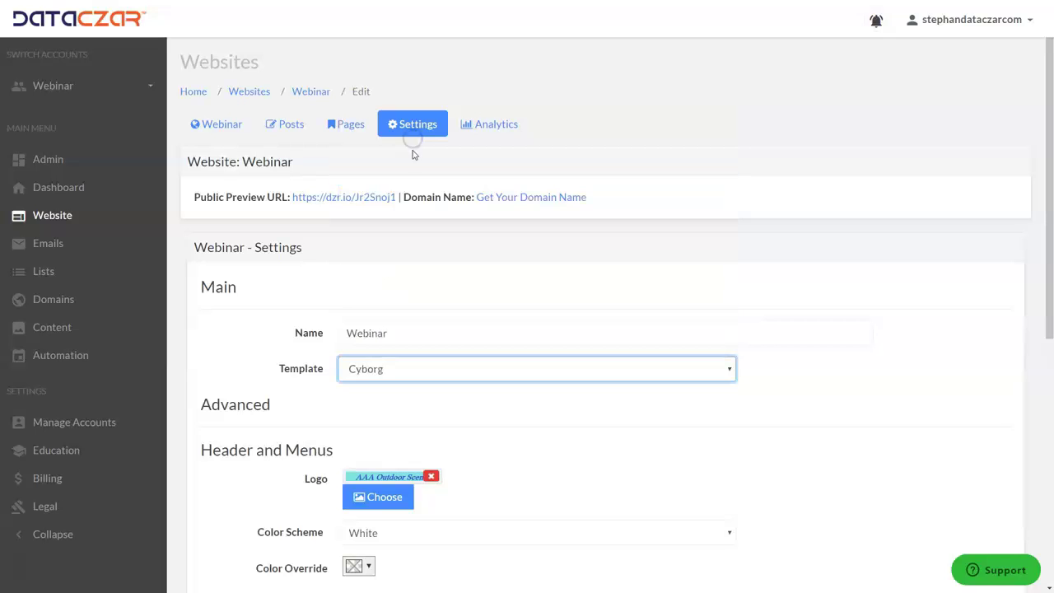
{"action": "scroll", "coordinate": [430, 312], "scroll_direction": "down", "scroll_amount": 5}
{"action": "scroll", "coordinate": [416, 329], "scroll_direction": "down", "scroll_amount": 1}
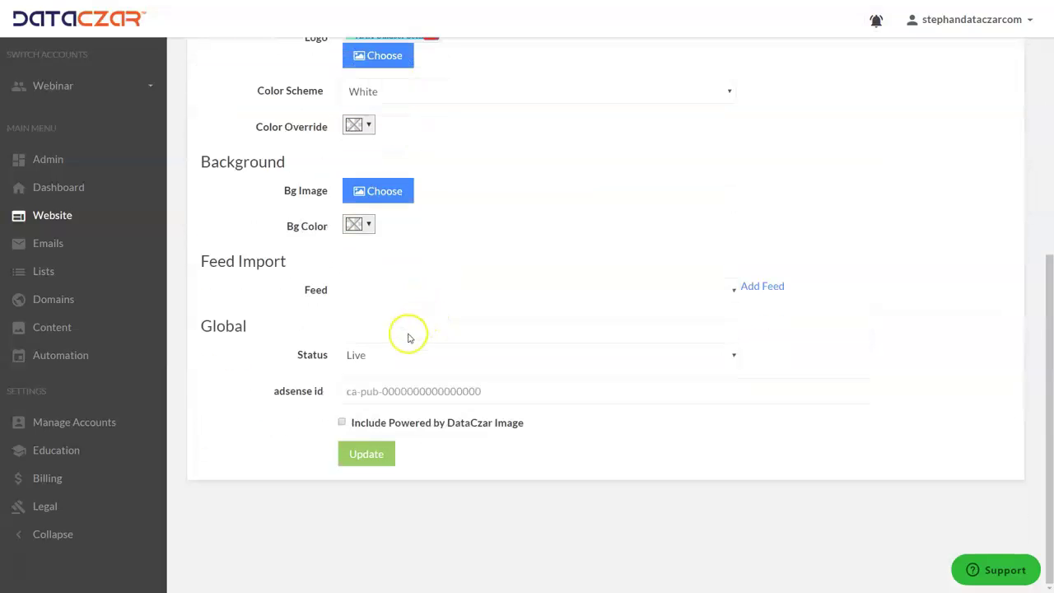
{"action": "left_click", "coordinate": [368, 457]}
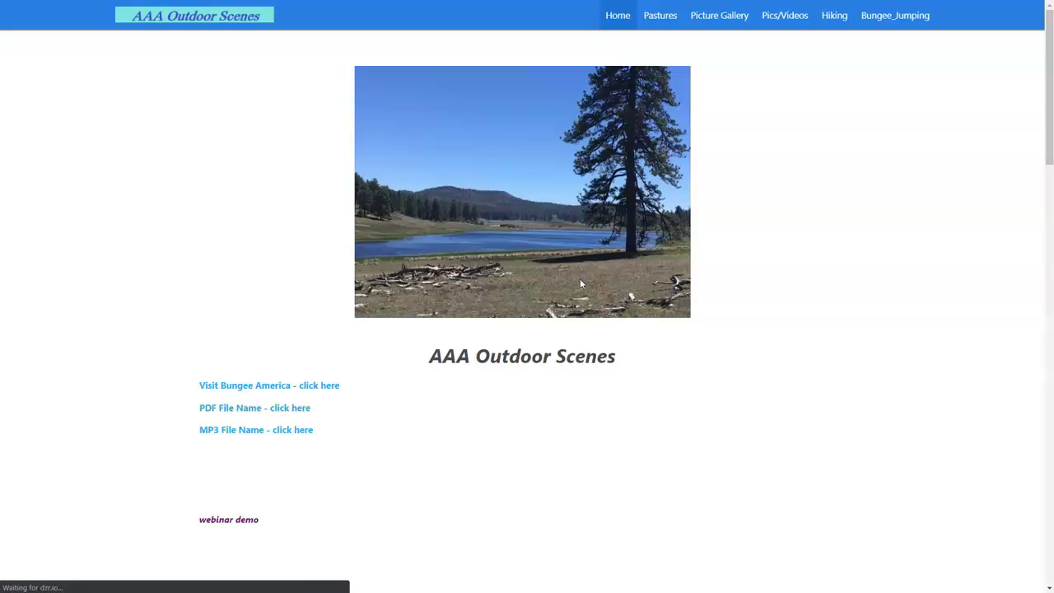
Scroll the live site to check the dark Cyborg look, then close it to return to the settings.
{"action": "scroll", "coordinate": [628, 258], "scroll_direction": "down", "scroll_amount": 16}
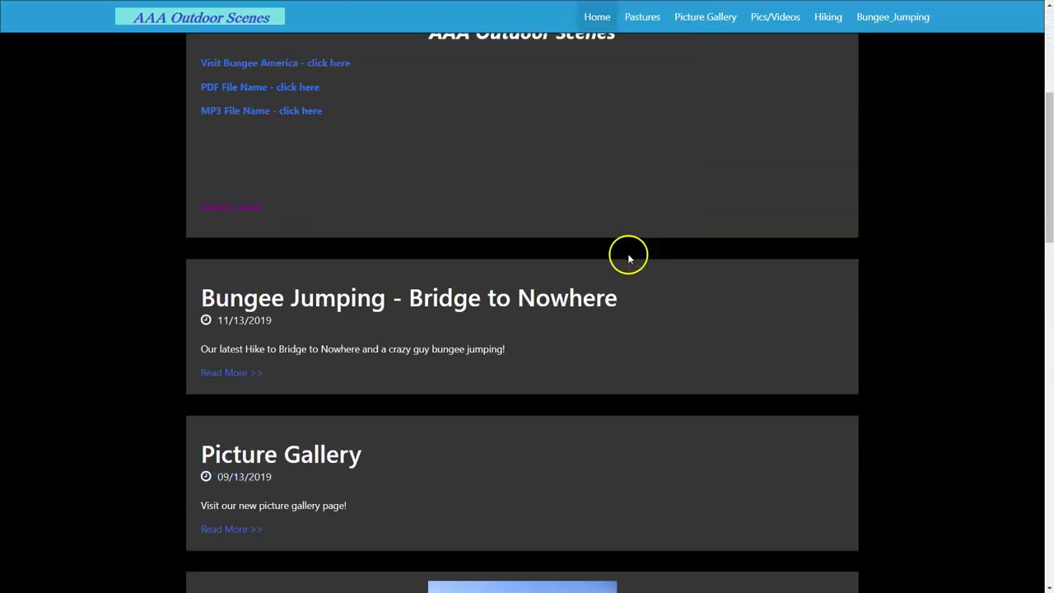
{"action": "scroll", "coordinate": [585, 341], "scroll_direction": "down", "scroll_amount": 3}
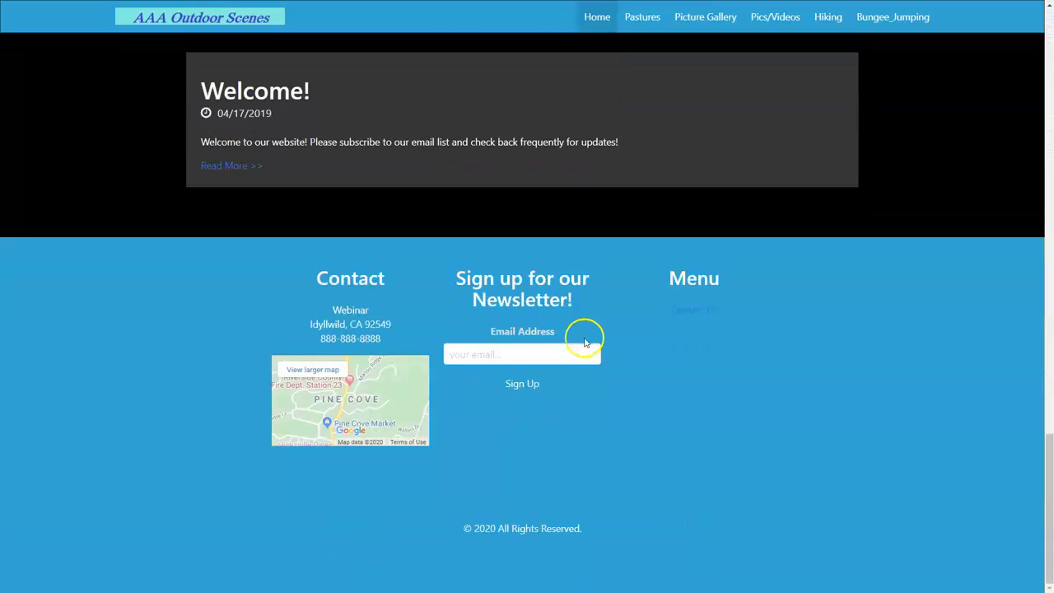
{"action": "scroll", "coordinate": [586, 341], "scroll_direction": "up", "scroll_amount": 18}
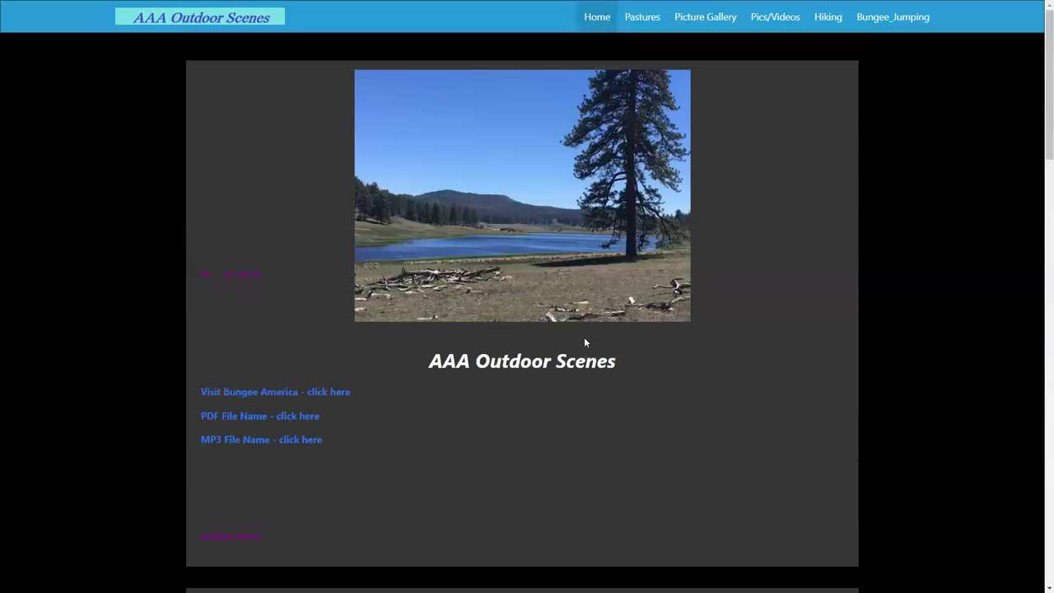
{"action": "key", "text": "ctrl+w"}
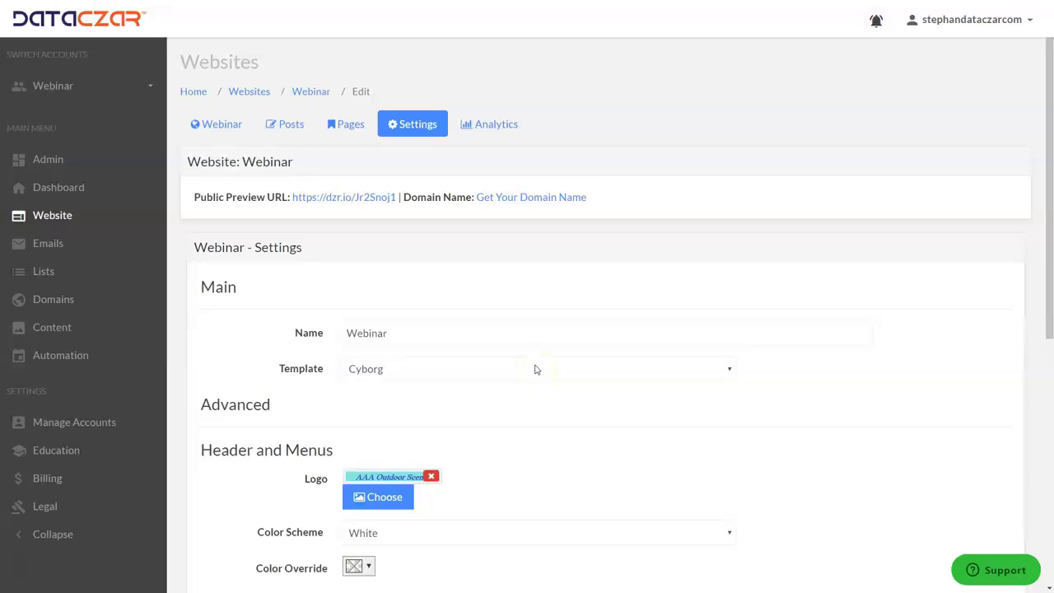
Go to the Webinar account dashboard from the left sidebar.
{"action": "left_click", "coordinate": [82, 191]}
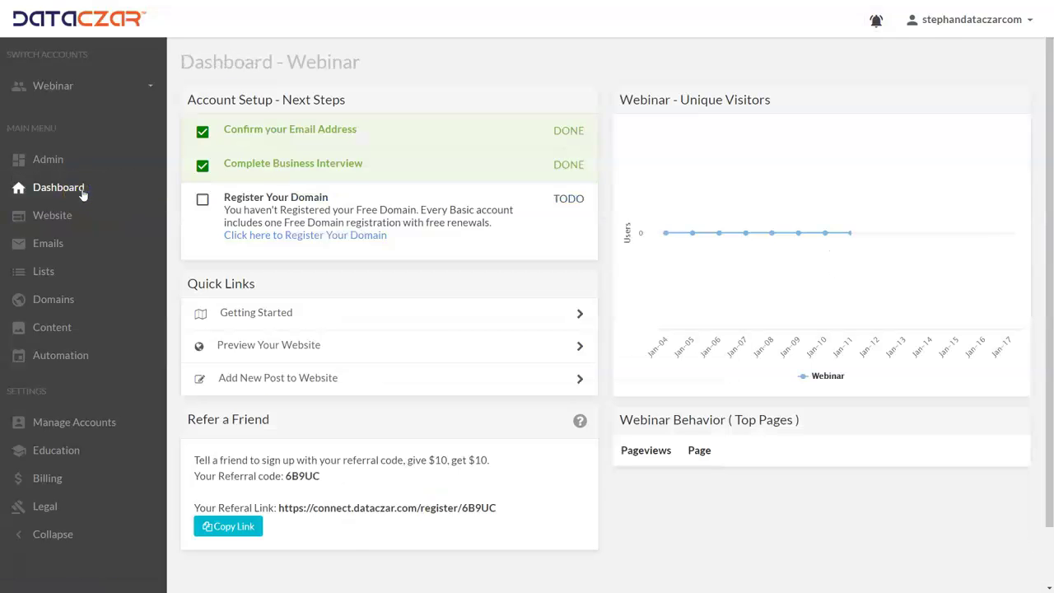